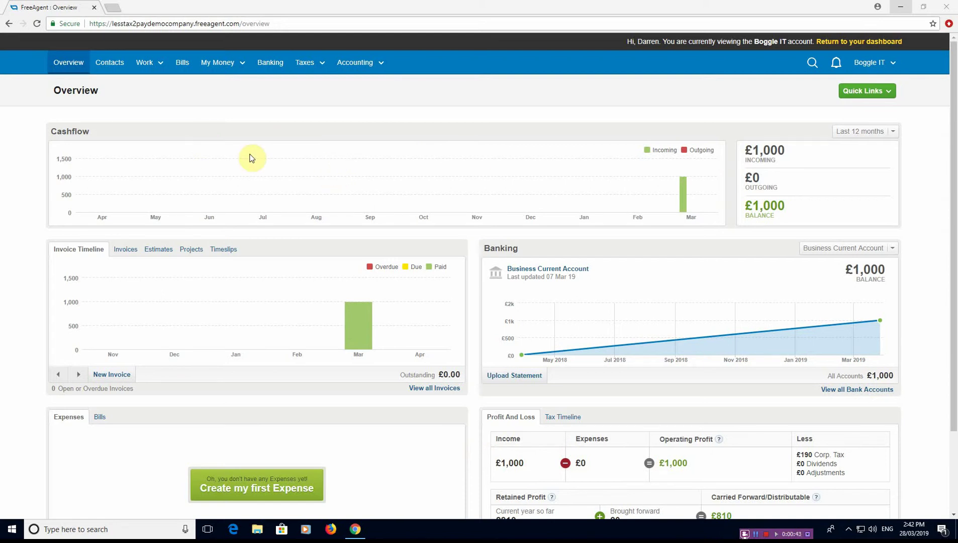
Start a new contact and enter the contact's first and last name, with ABC Construction Ltd as the organization
left_click(113, 71)
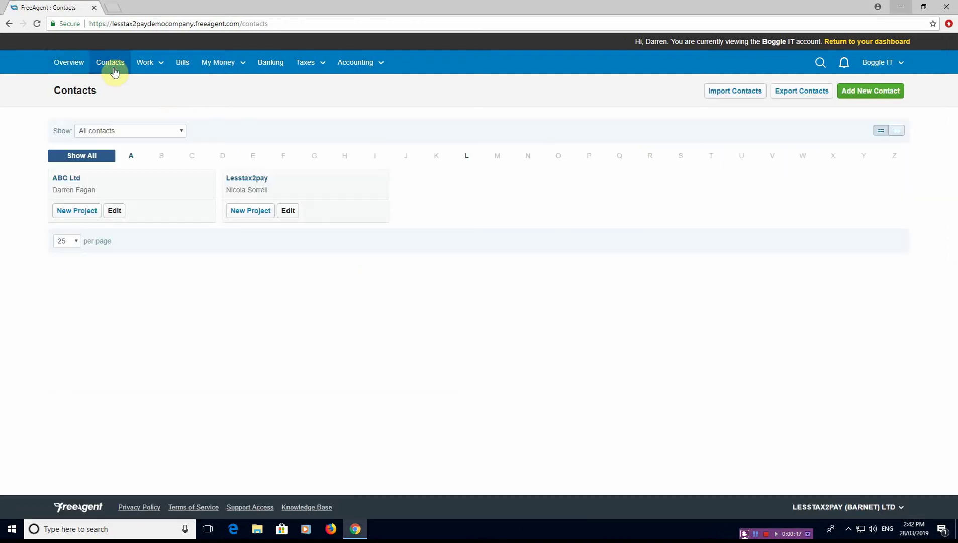
left_click(859, 96)
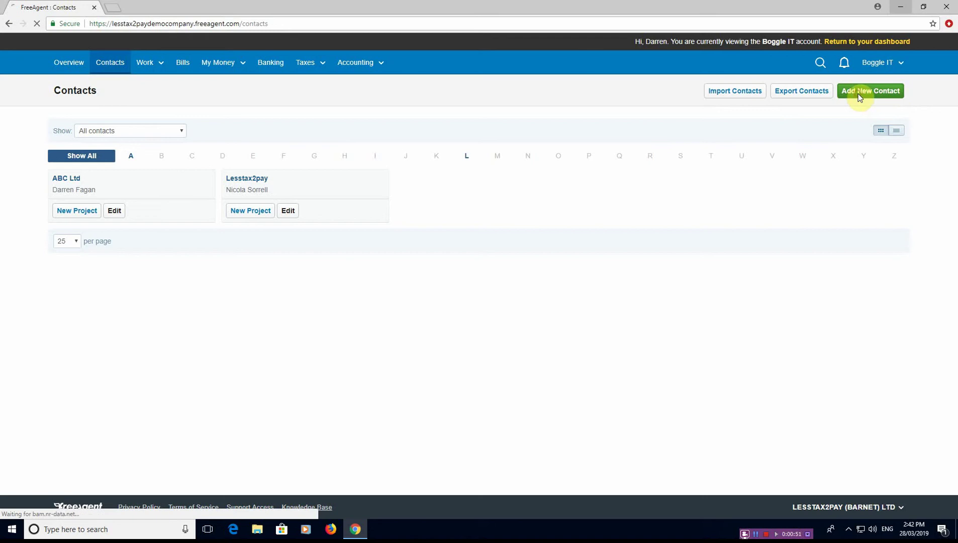
left_click(286, 150)
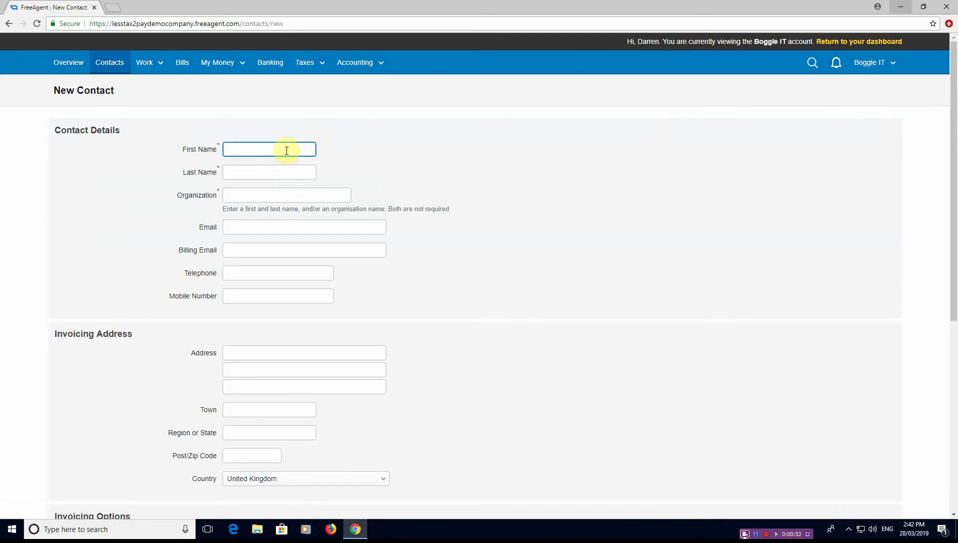
type("John")
key("Tab")
type("Smith")
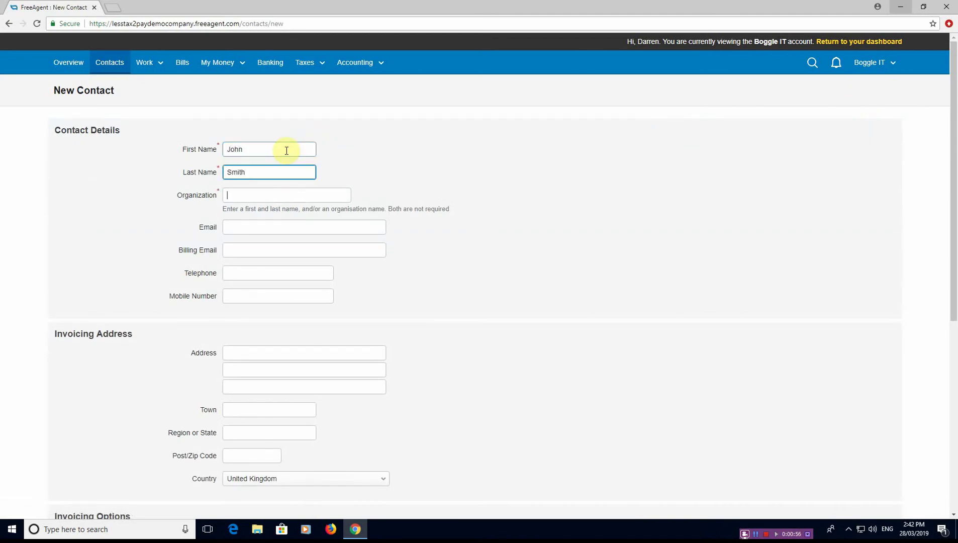
key("Tab")
type("ABC Const")
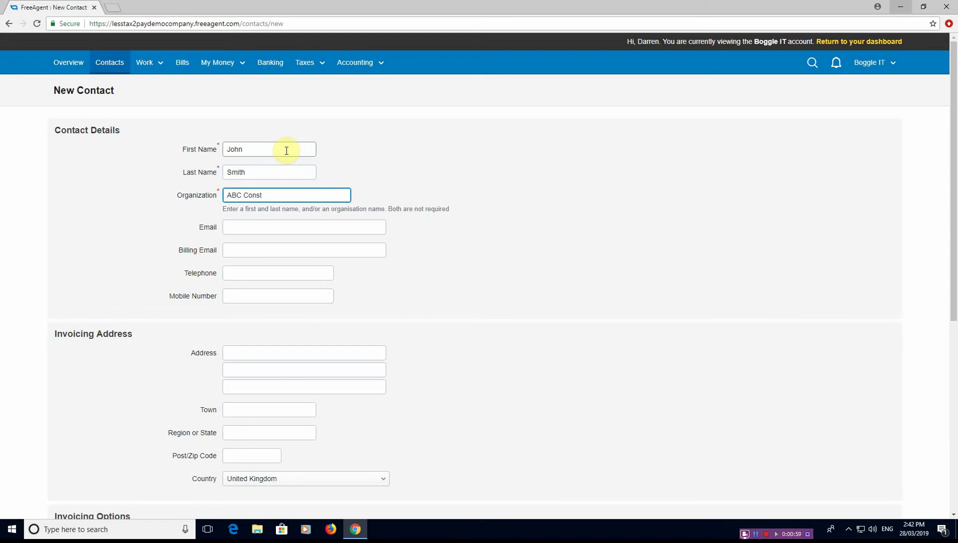
type("ruction Ltd")
key("Tab")
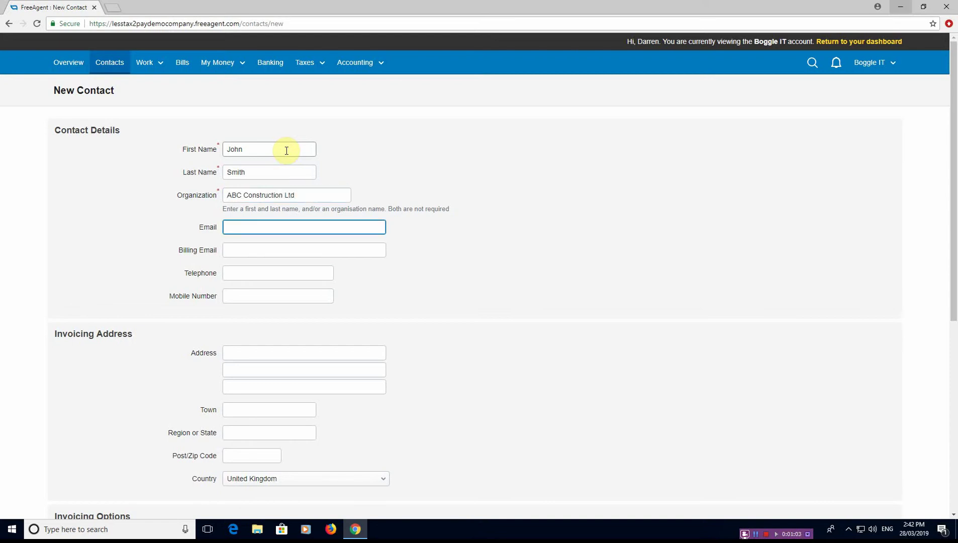
Review the address and invoicing options, leave them at their defaults, and create the new contact
scroll(289, 345, "down", 2)
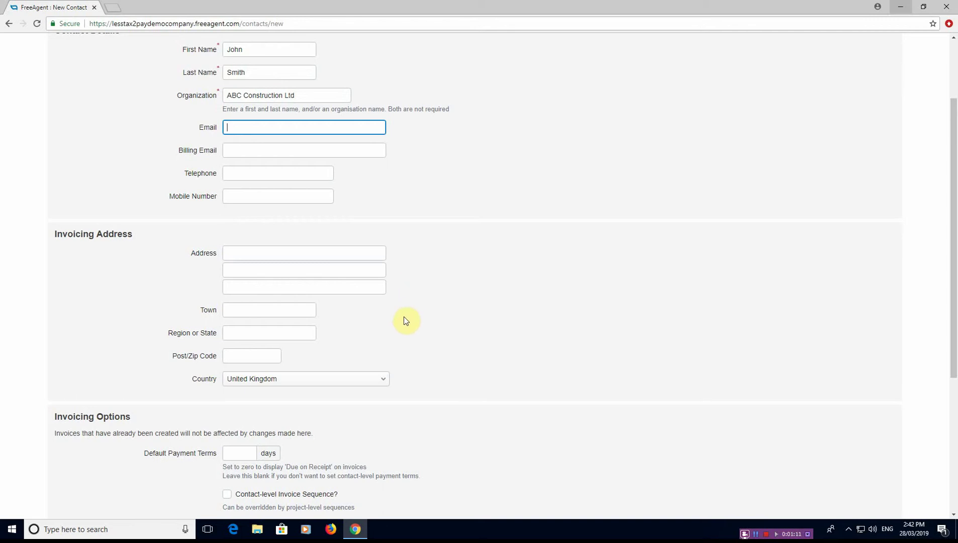
scroll(391, 353, "down", 3)
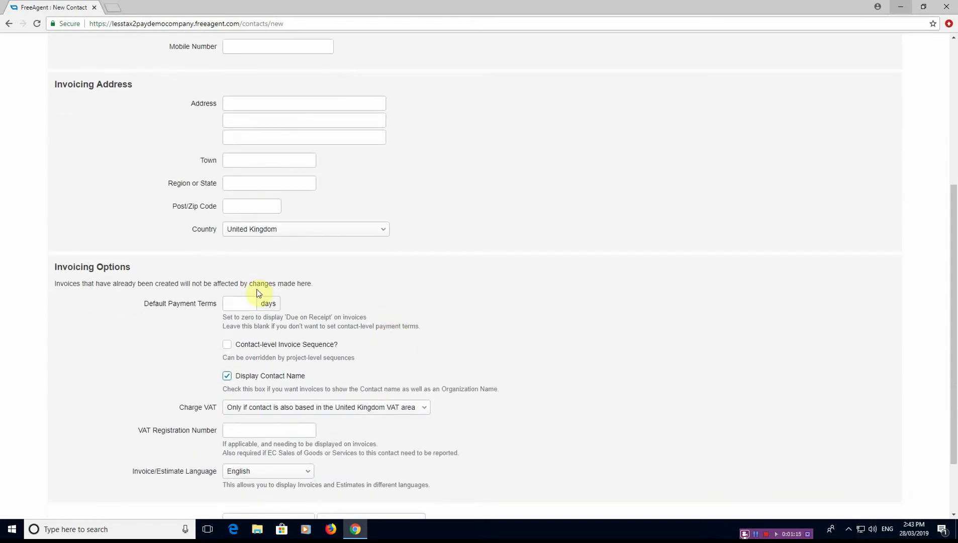
left_click(227, 431)
scroll(298, 328, "down", 3)
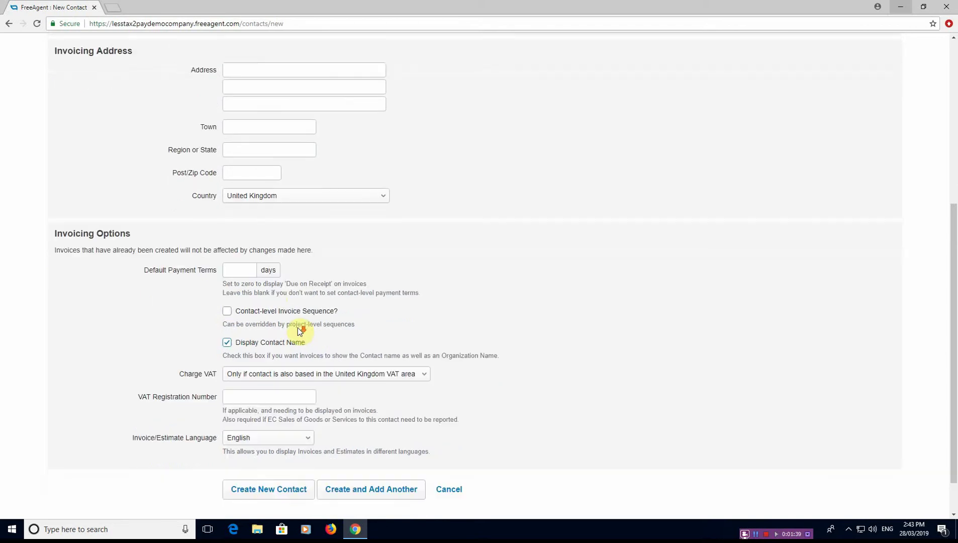
left_click(266, 442)
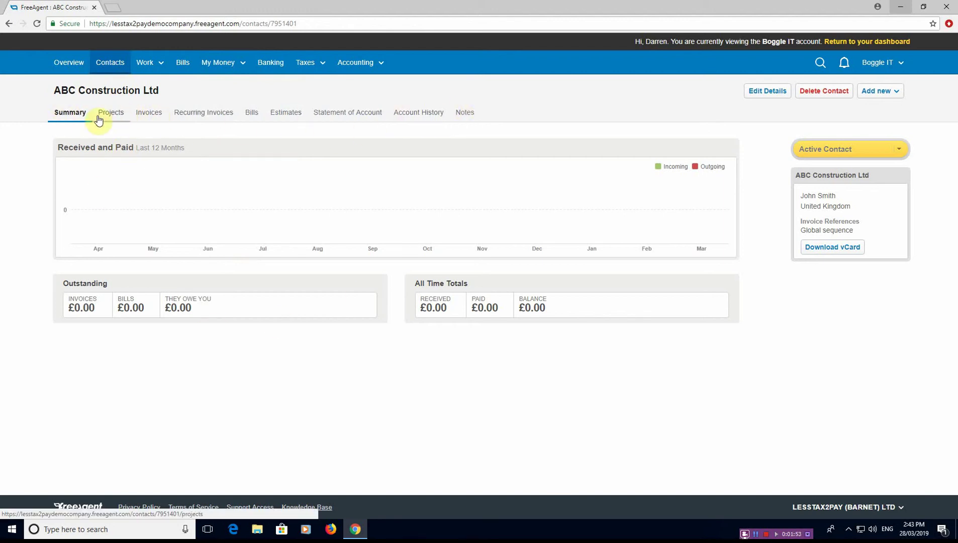
Start a new invoice for ABC Construction Ltd and set its CIS category to CIS Income (20%)
left_click(893, 96)
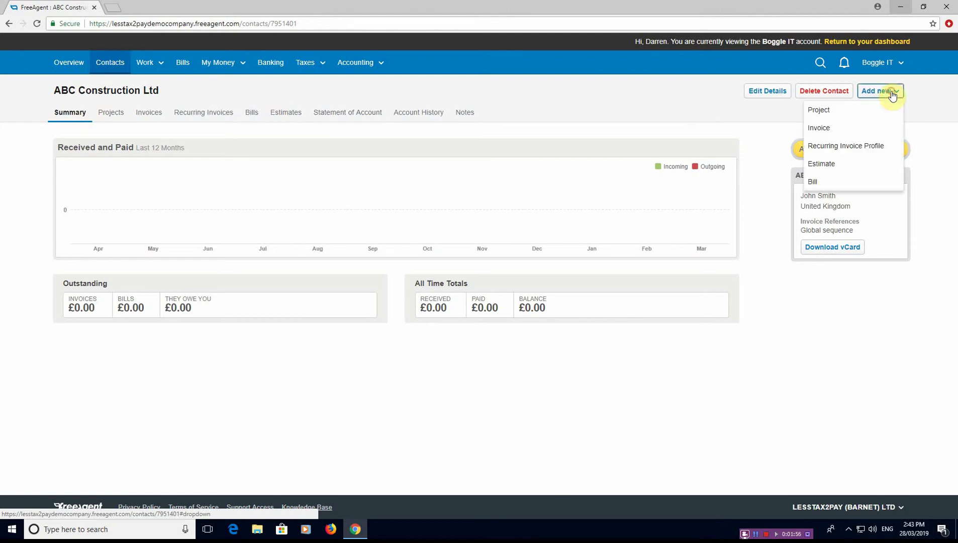
left_click(827, 131)
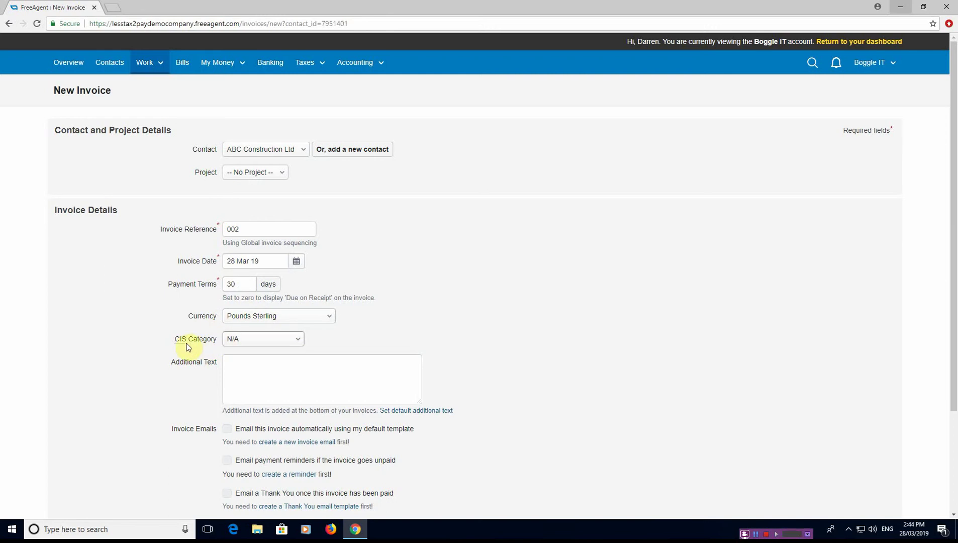
left_click(295, 341)
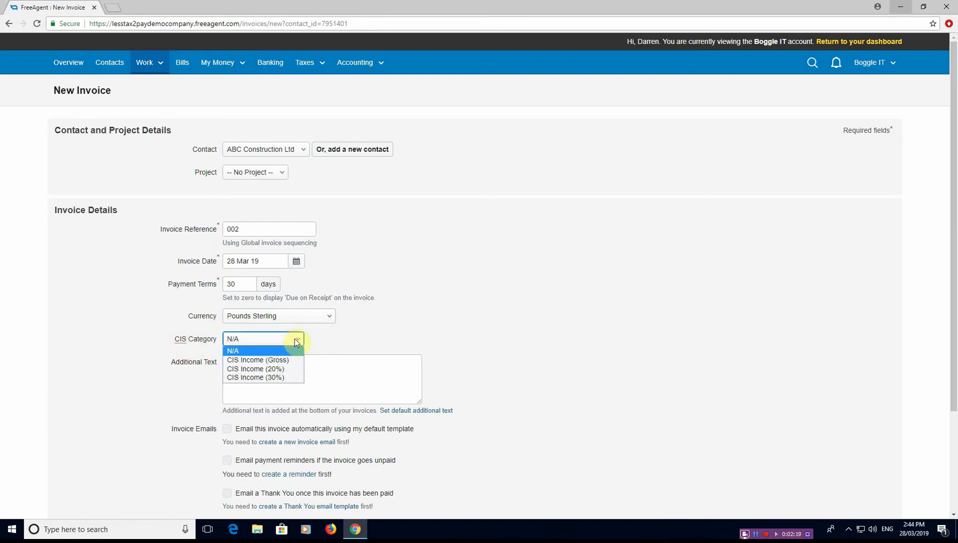
left_click(261, 369)
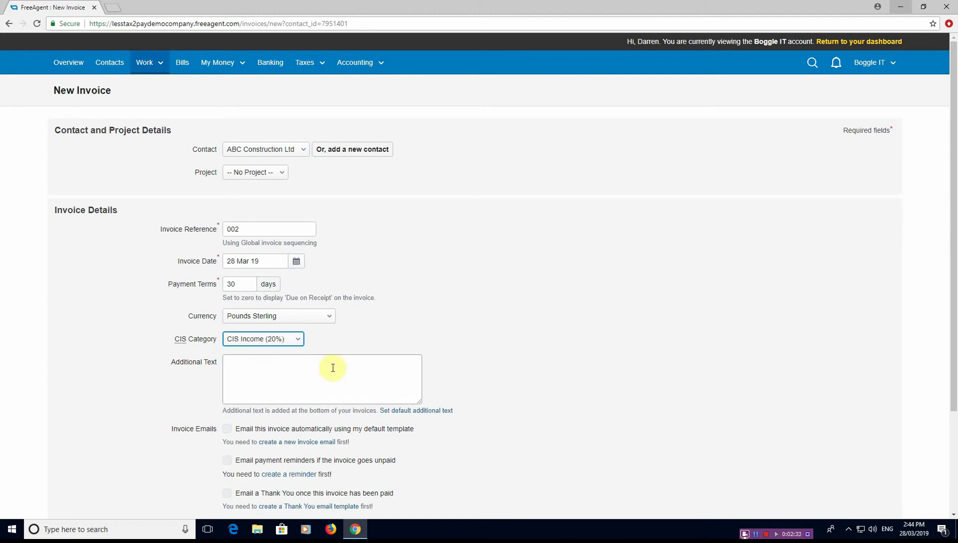
left_click(564, 353)
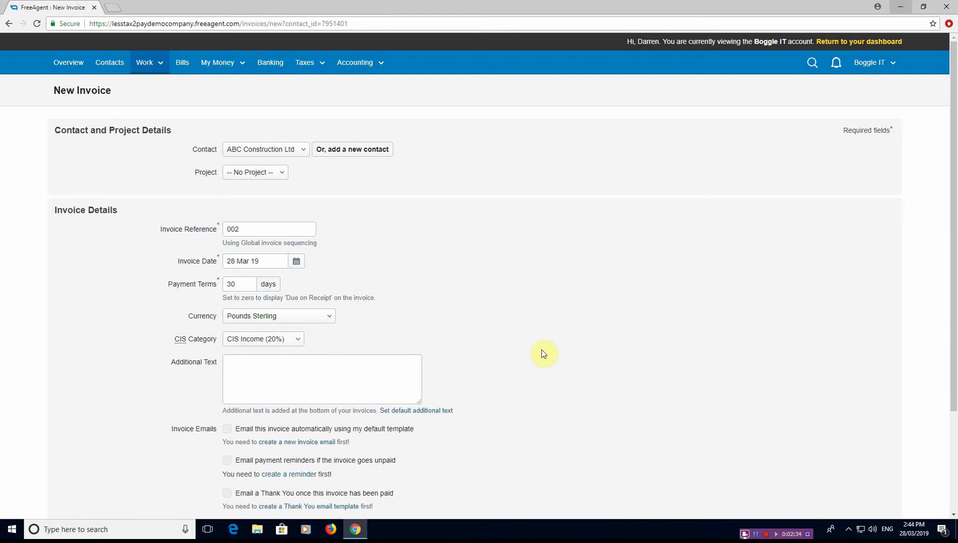
Expand the invoice's additional options, leave them blank, and create the new invoice
scroll(542, 350, "down", 2)
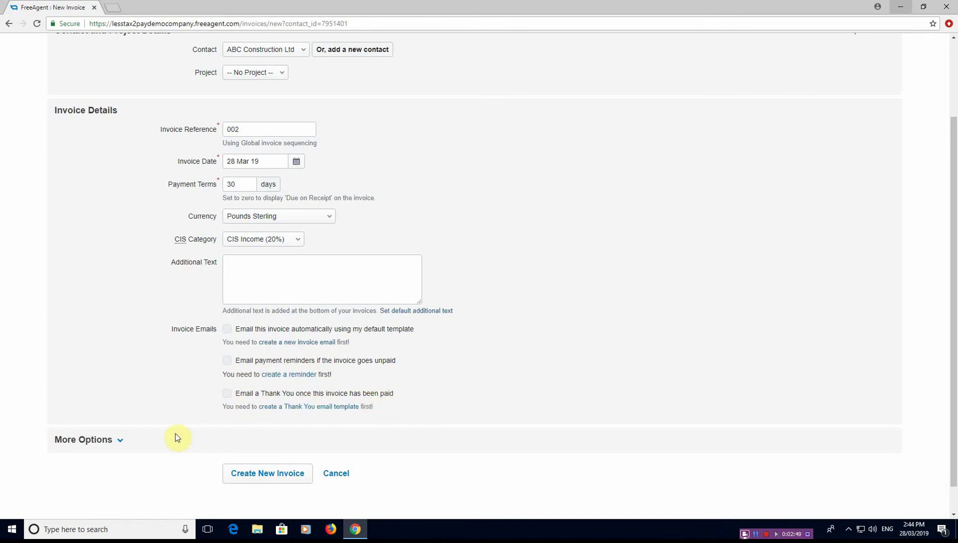
left_click(121, 444)
scroll(210, 434, "down", 4)
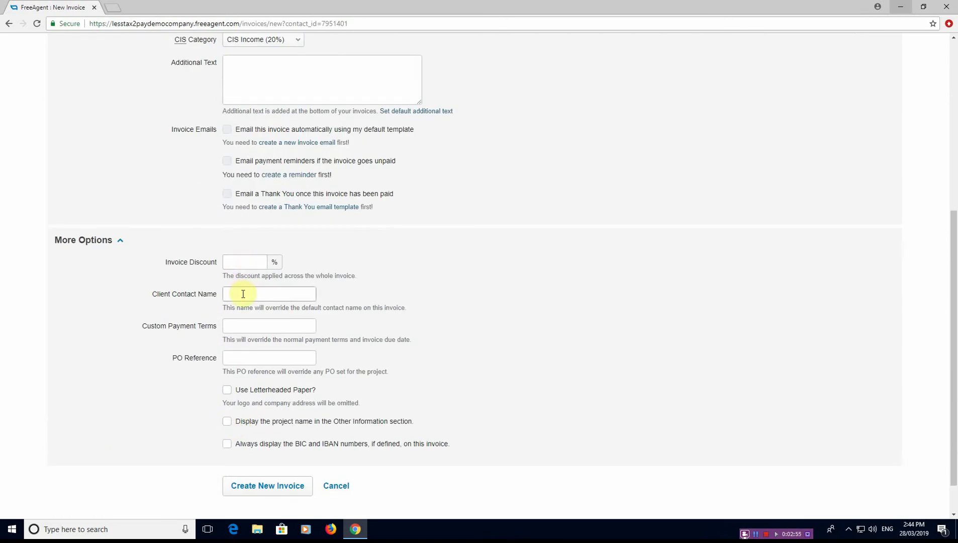
left_click(251, 331)
left_click(272, 487)
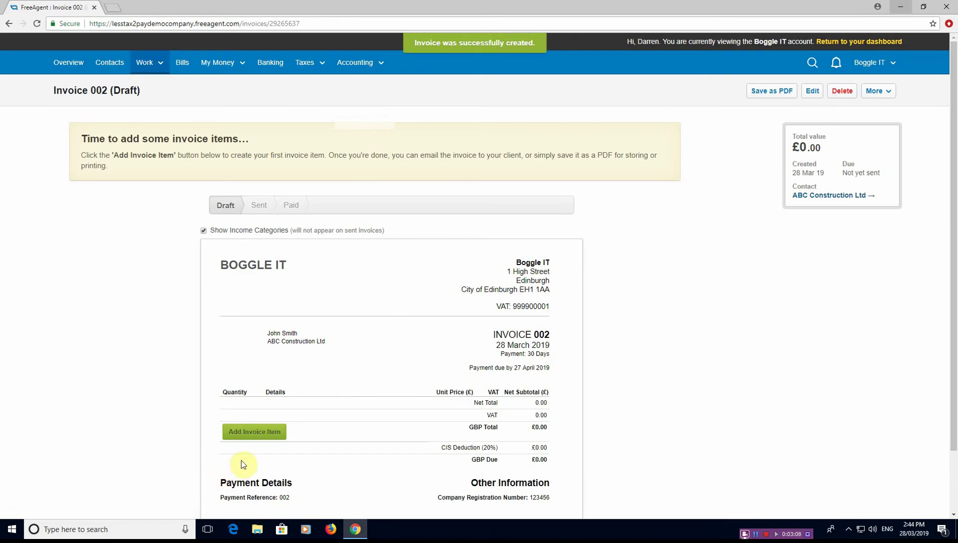
Add an invoice item with a quantity of 5 and Days as the unit
left_click(267, 435)
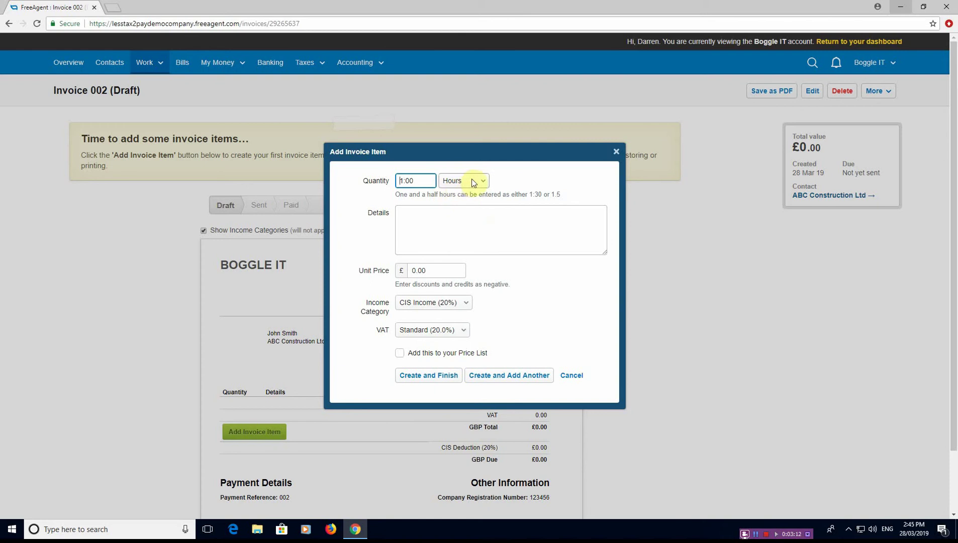
left_click(471, 180)
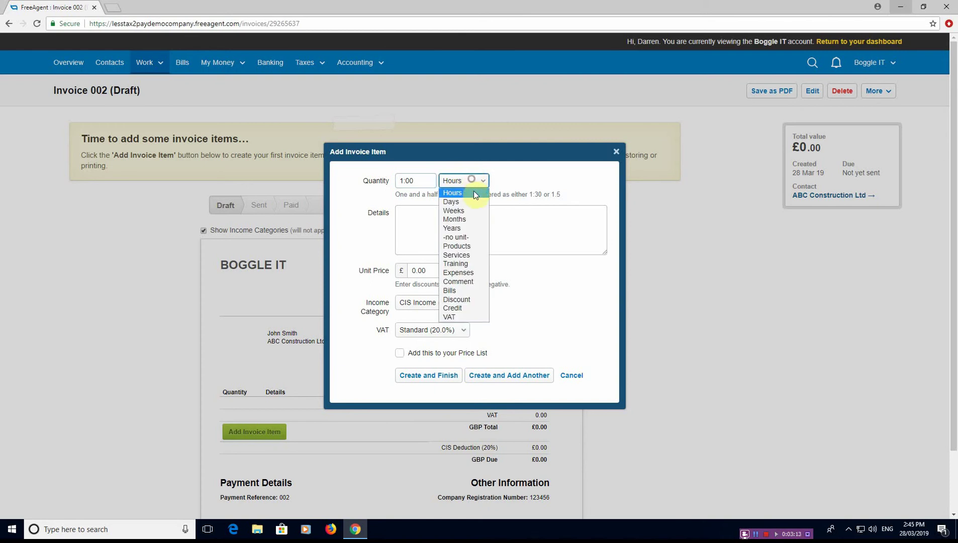
left_click(470, 202)
left_click(421, 181)
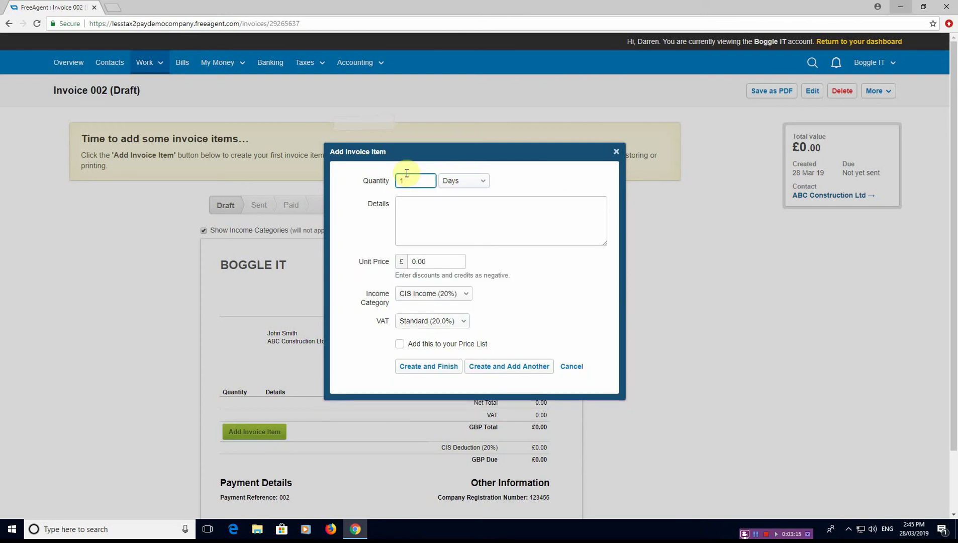
type("5")
key("Tab")
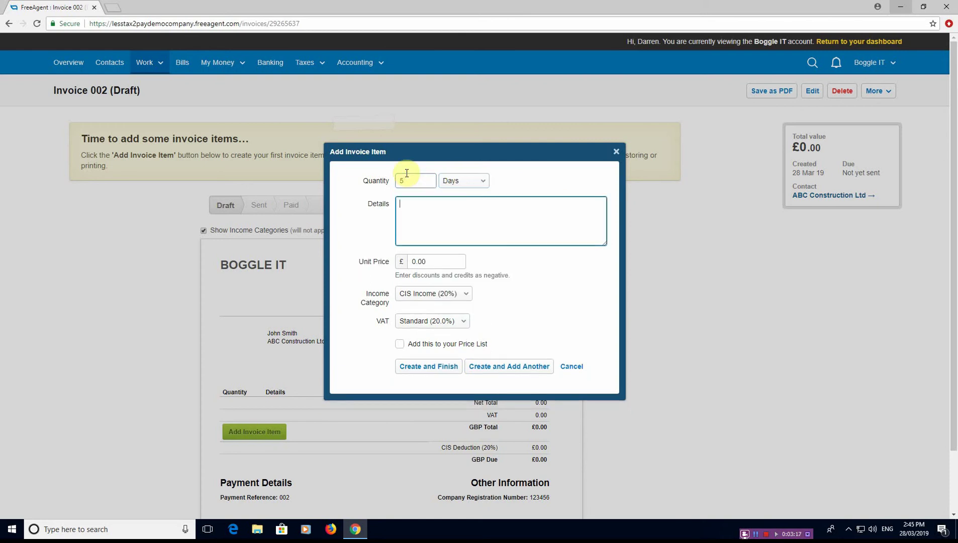
Describe the invoice item as "5 Days of Labour" and set its unit price to £1000
type("5 Dayss")
key("BackSpace")
key("BackSpace")
type("of Labour")
key("Tab")
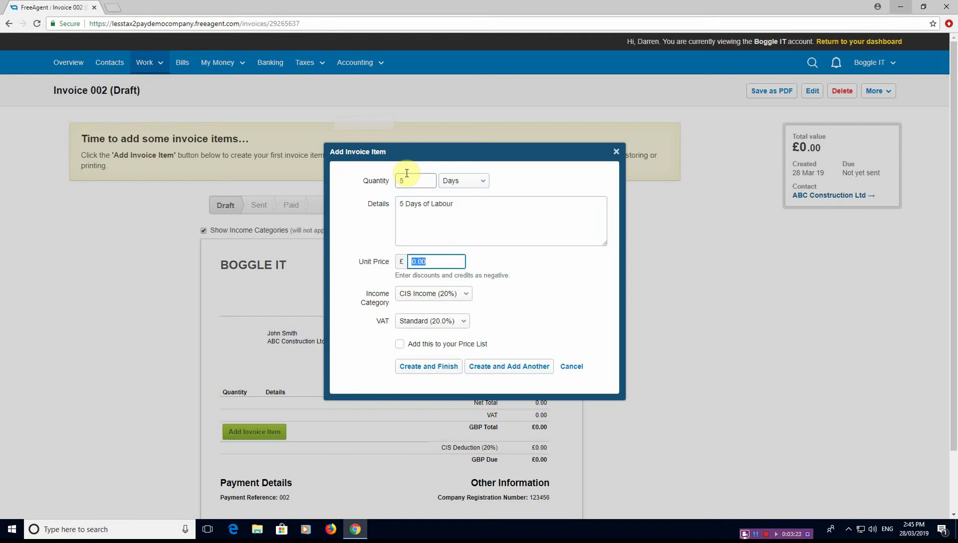
type("1000")
key("Tab")
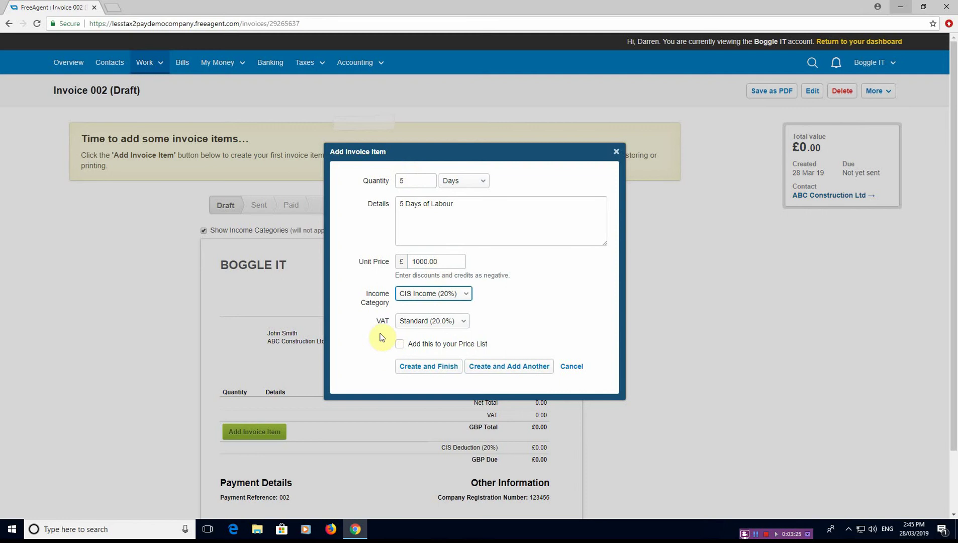
Check the VAT rate choices, keep Standard (20.0%), and create the invoice item to finish
left_click(461, 323)
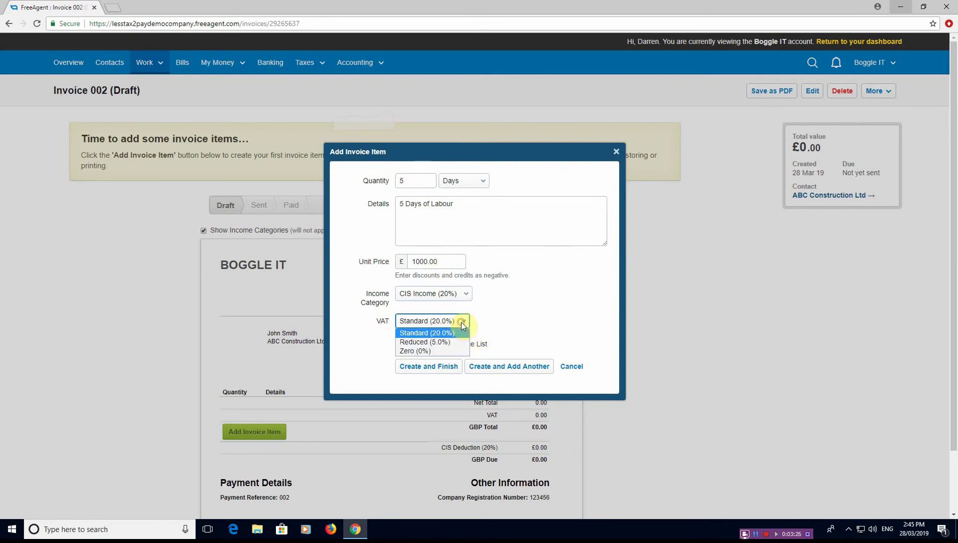
left_click(462, 324)
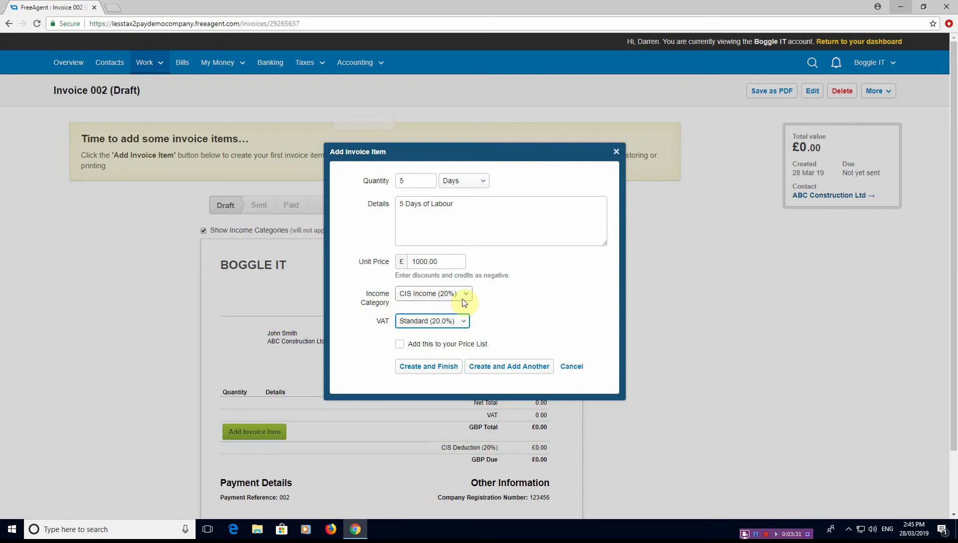
left_click(438, 369)
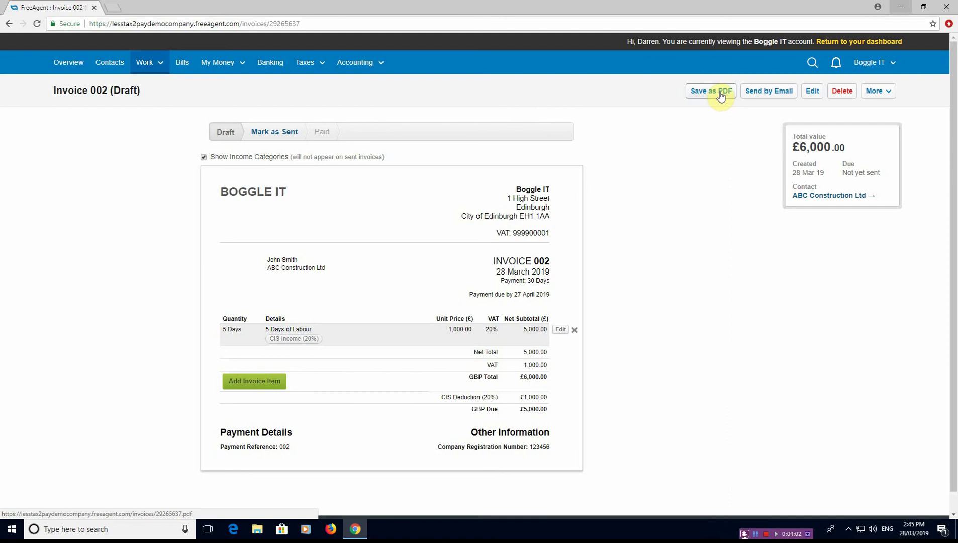
Review the draft invoice with its CIS deduction, and return to the account overview
scroll(571, 263, "down", 1)
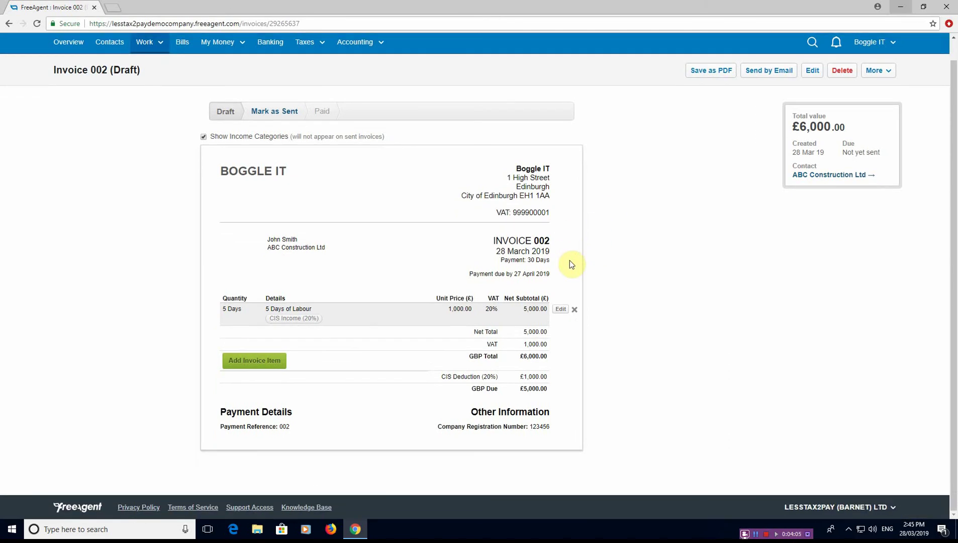
scroll(573, 266, "up", 1)
scroll(578, 274, "down", 1)
scroll(582, 279, "up", 1)
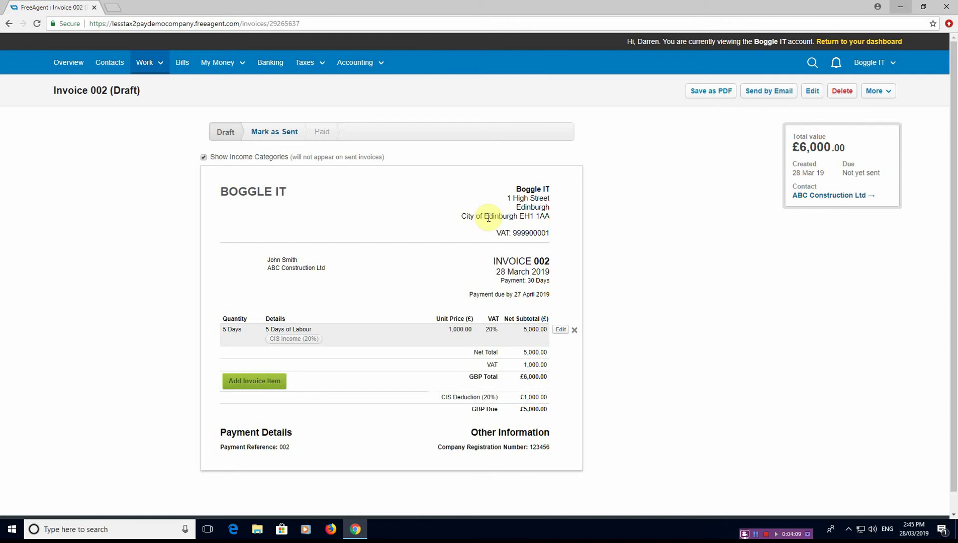
left_click(75, 62)
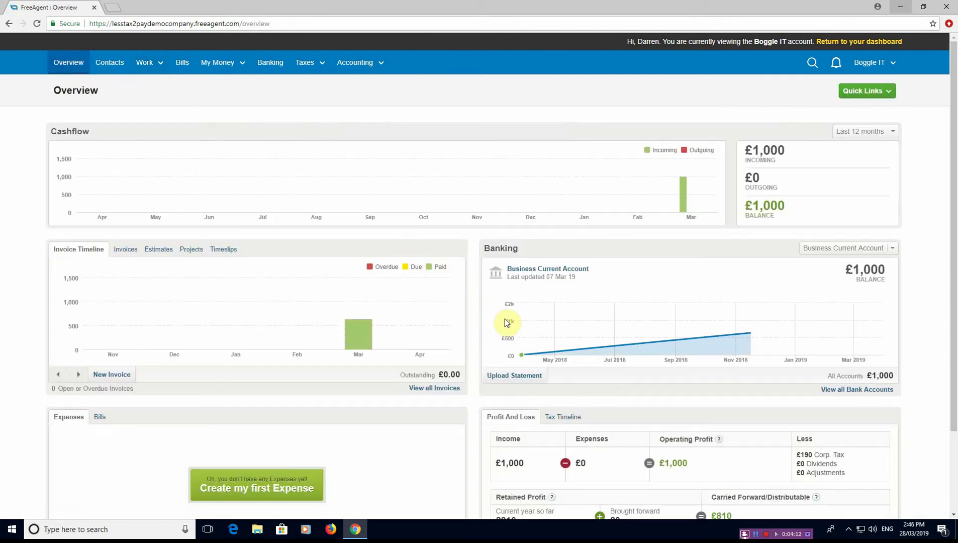